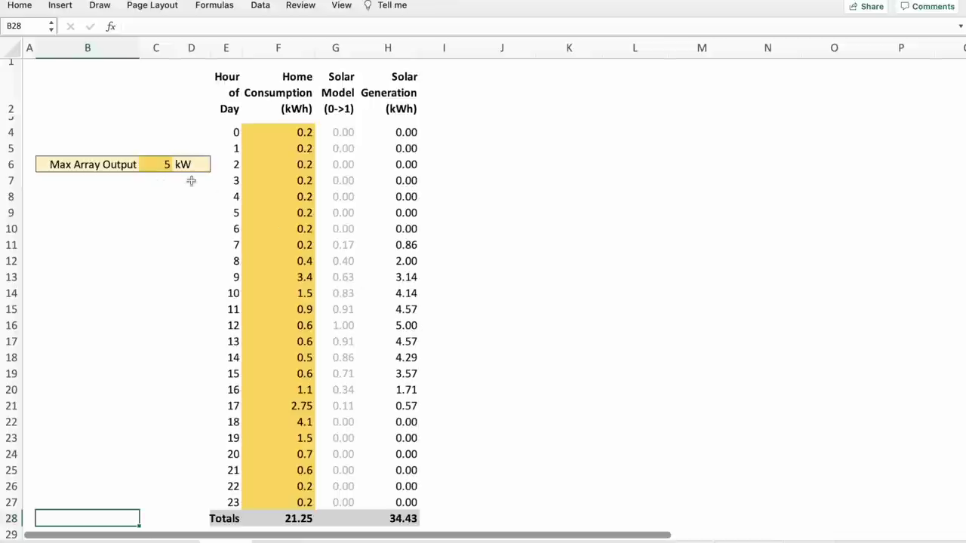
Set the maximum array output to 1 kW to test its effect on solar generation
left_click(168, 165)
type("1")
left_click(160, 237)
left_click(161, 246)
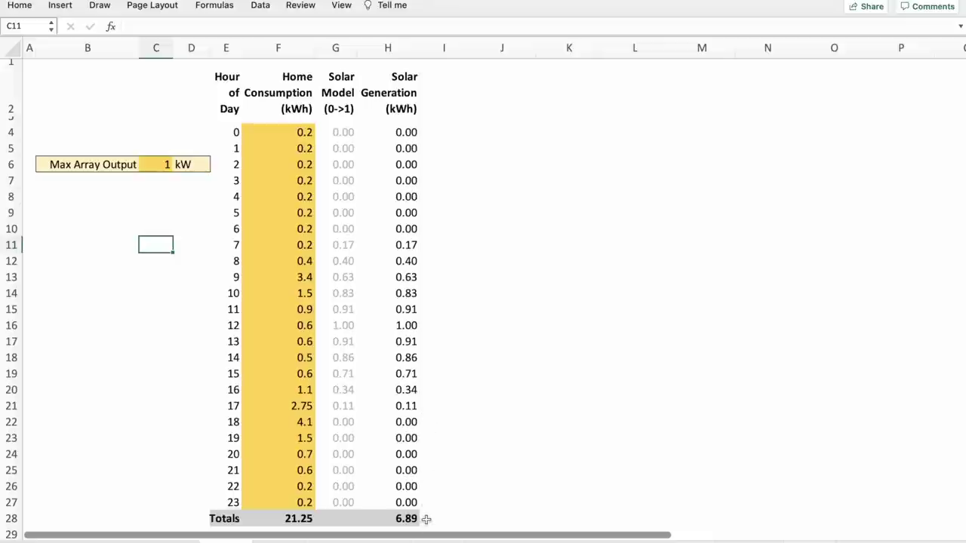
key("Up")
key("Up")
key("Up")
key("Up")
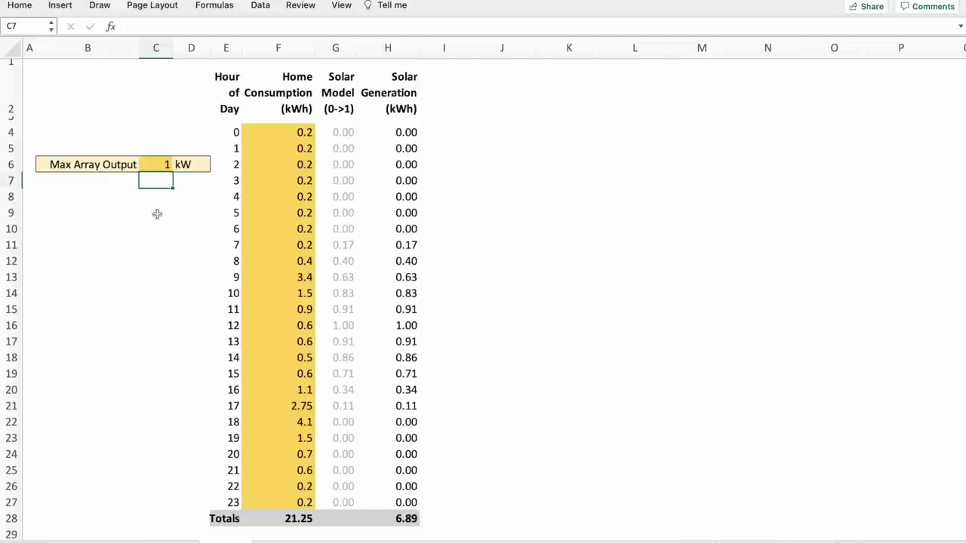
Set the maximum array output to 5 kW and select cell B28
left_click(158, 165)
type("5")
key("Return")
left_click(52, 515)
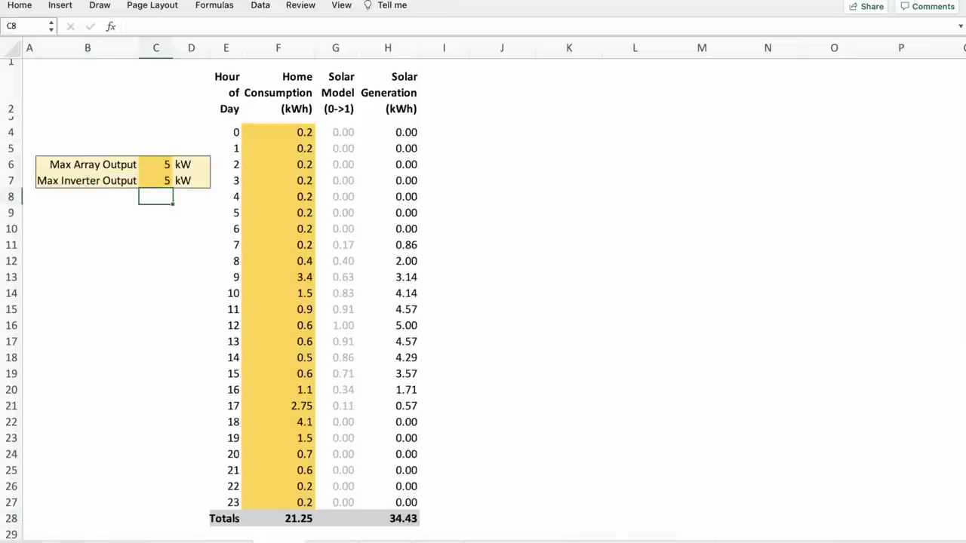
left_click(78, 516)
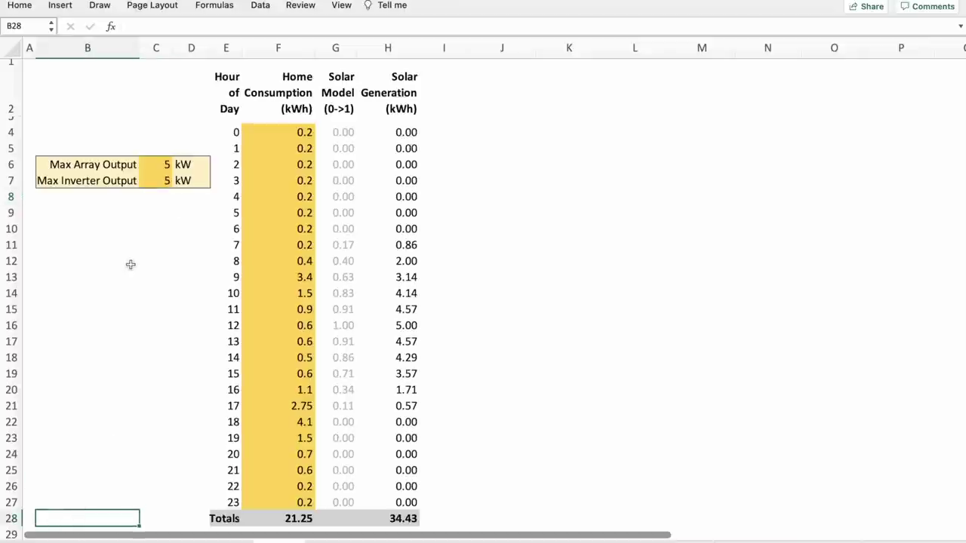
Set the maximum inverter output to 3.68 kW and select cell B28
left_click(157, 182)
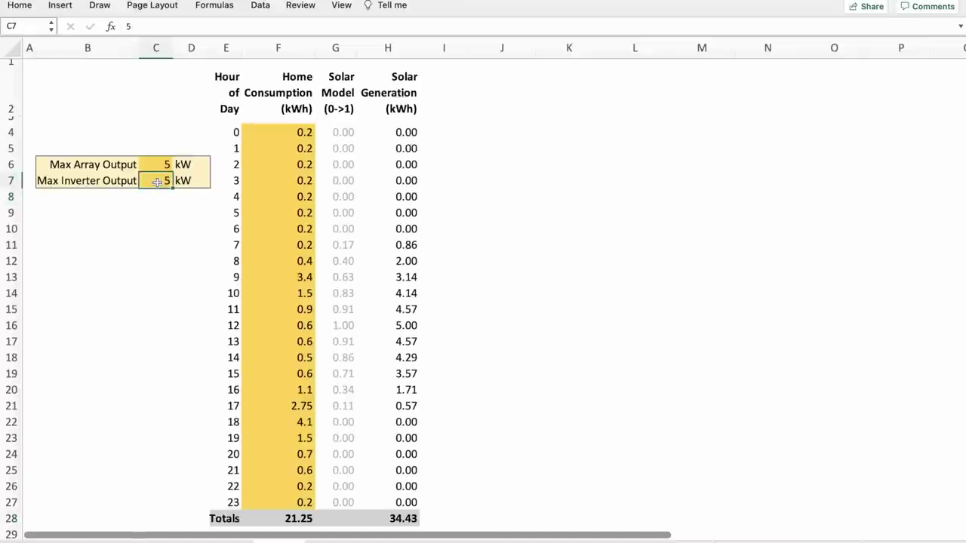
type("3.68")
key("Return")
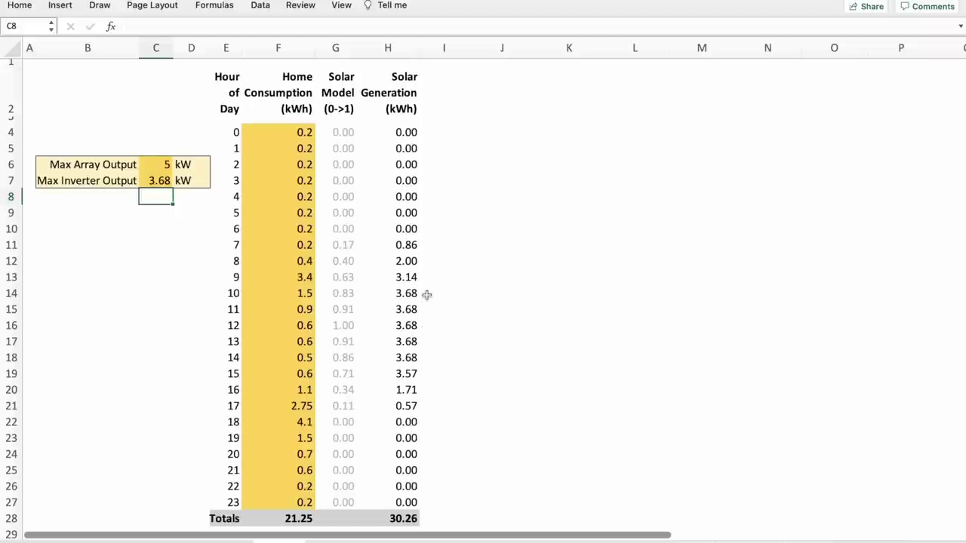
key("Left")
key("Down")
key("Down")
key("Down")
key("Down")
key("Down")
key("Down")
key("Down")
key("Down")
key("Down")
key("Down")
key("Down")
key("Down")
key("Down")
key("Down")
key("Down")
key("Down")
key("Down")
key("Down")
key("Down")
key("Down")
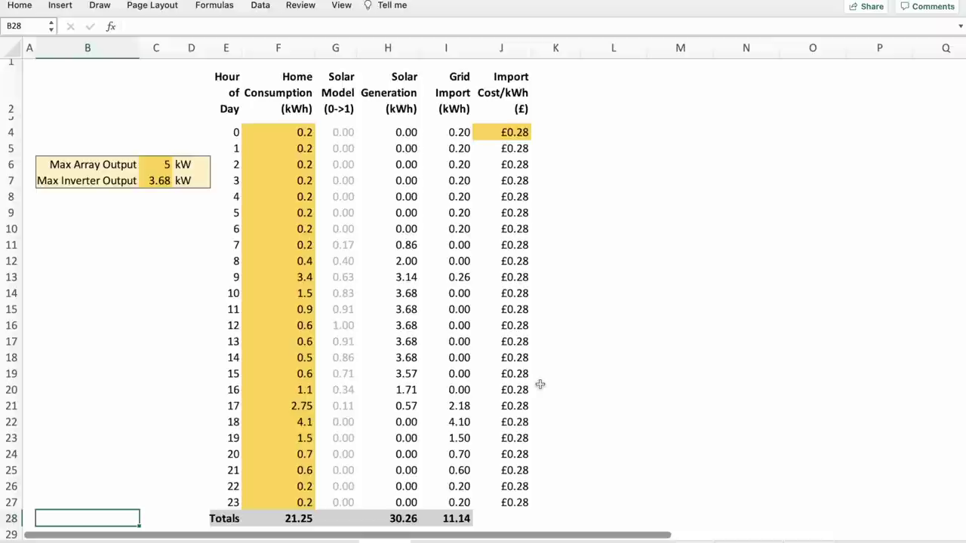
Set the import cost per kWh to £0.34 in the hour 0 row
left_click(521, 132)
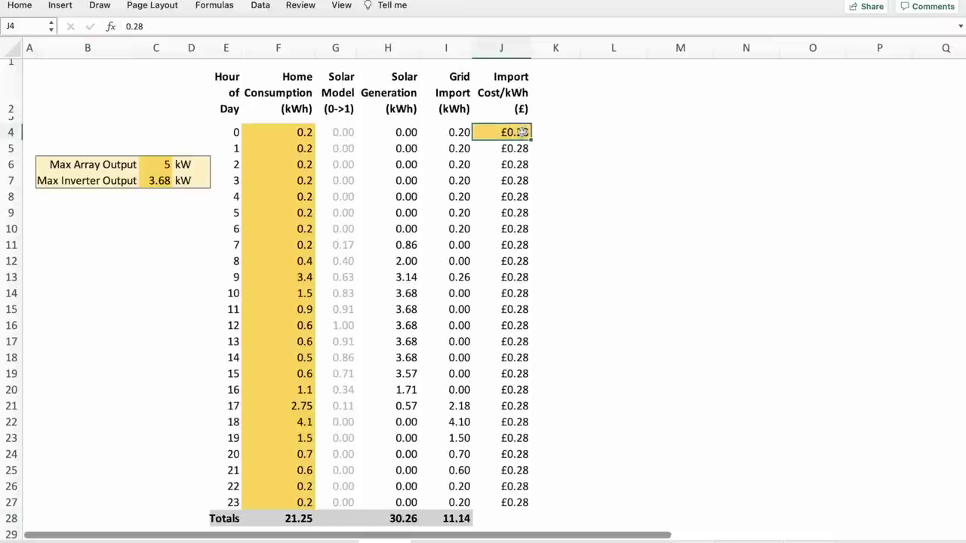
type("0.34")
key("Return")
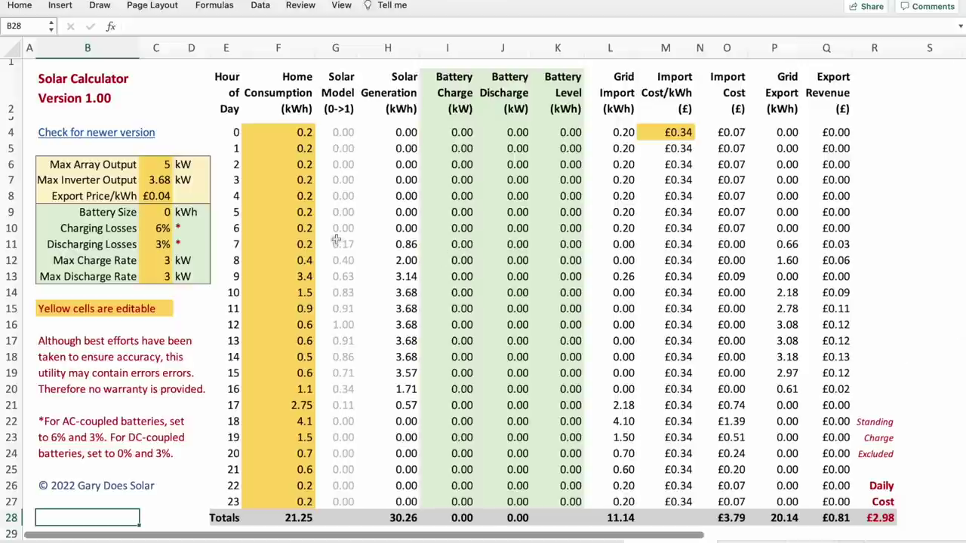
Set the battery size to 5 kWh
left_click(158, 213)
type("5")
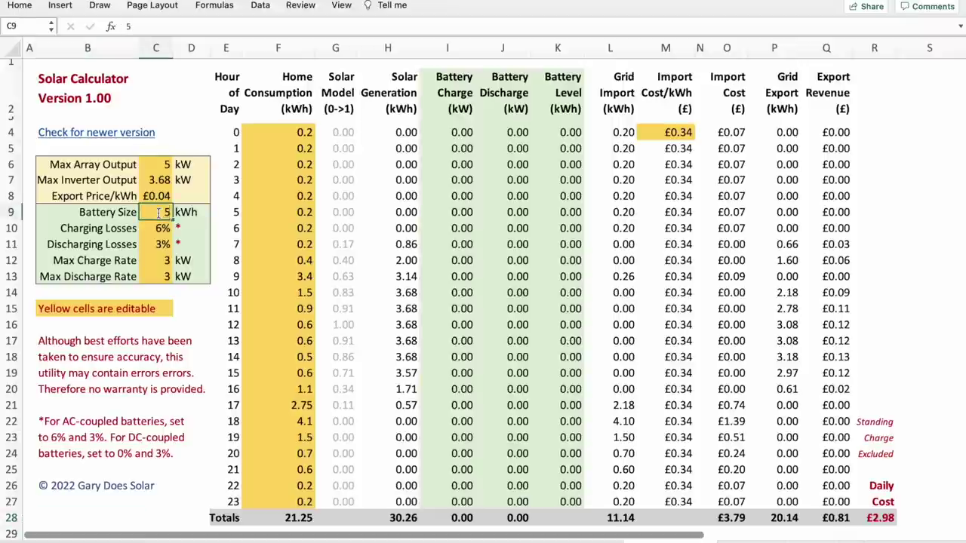
key("Return")
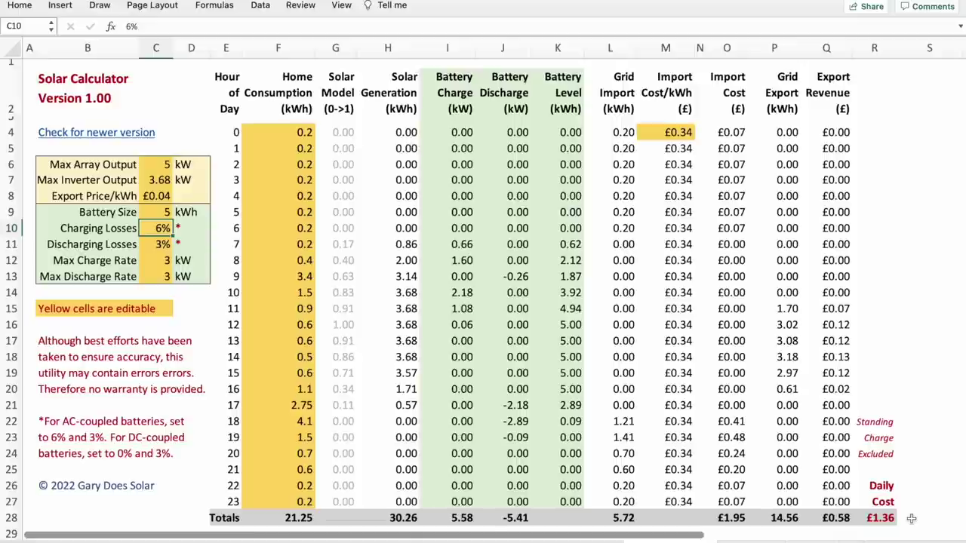
Set the battery size to 10 kWh
left_click(158, 213)
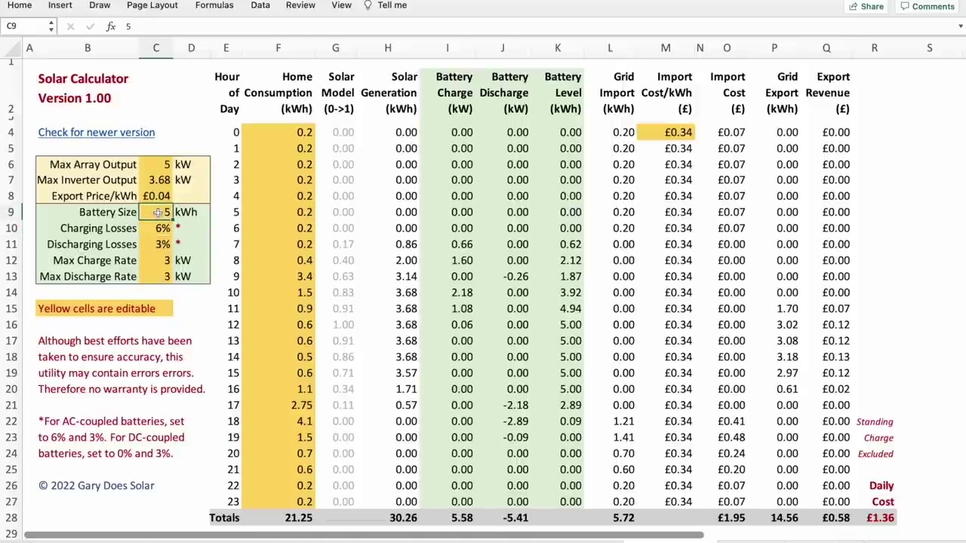
type("10")
key("Return")
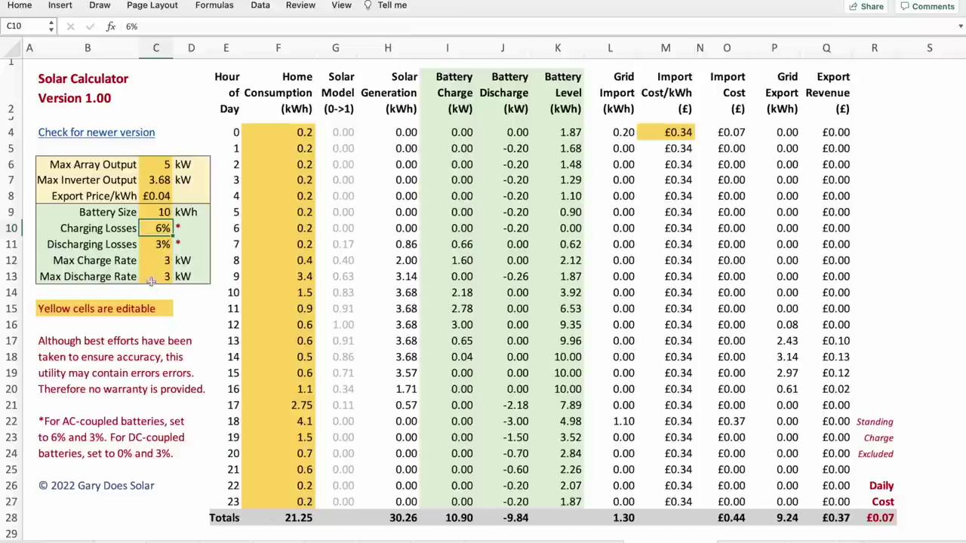
Examine the battery's discharging losses and its maximum charge and discharge rates
left_click(155, 249)
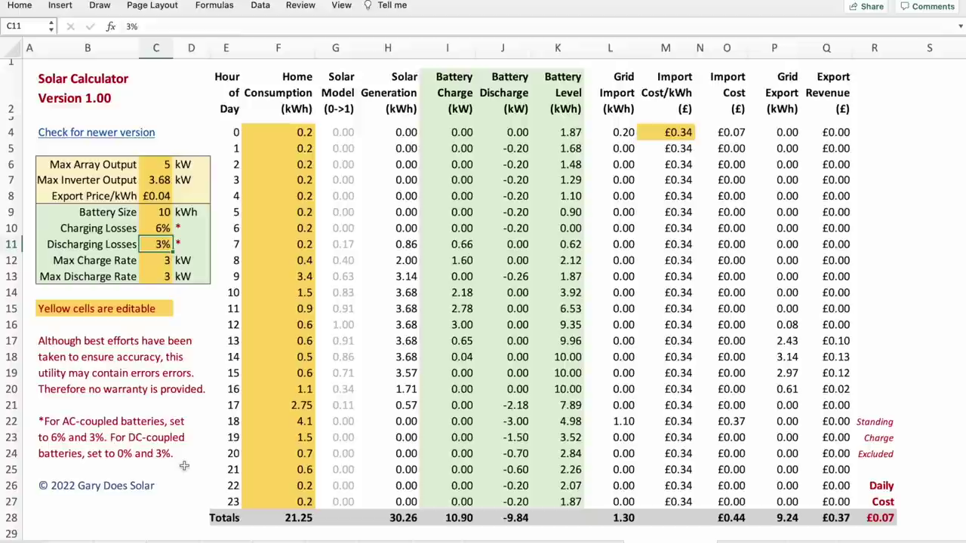
left_click_drag(164, 260, 164, 276)
left_click(163, 276)
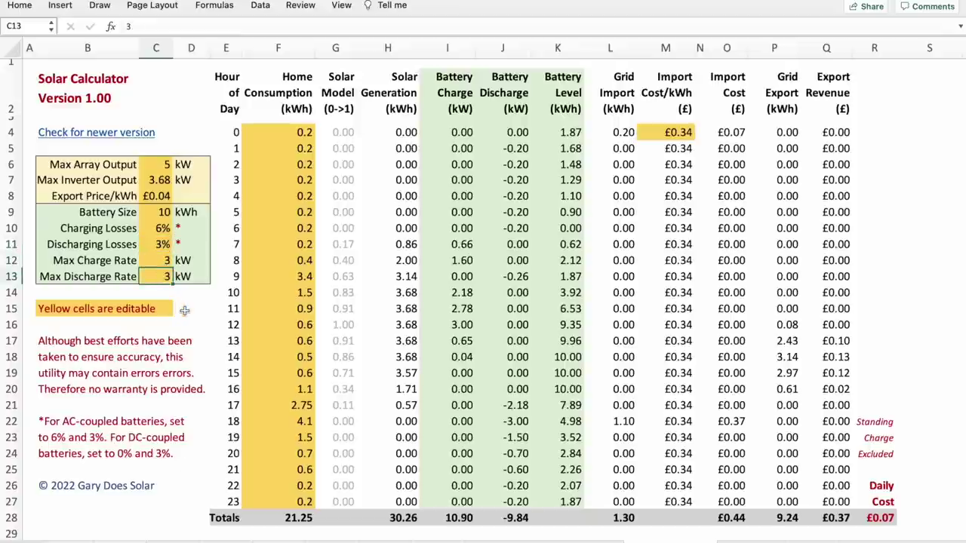